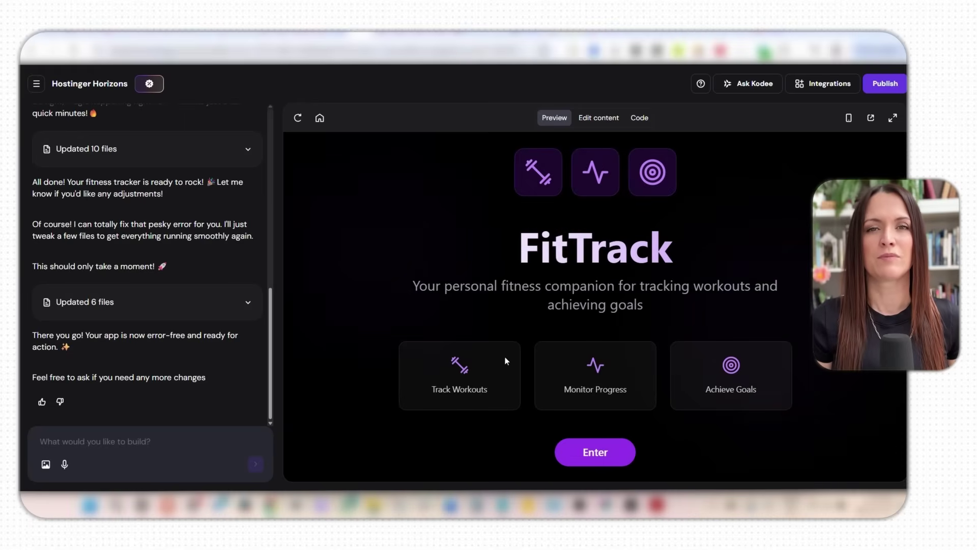
Enter the FitTrack app preview and examine the Workout Type and Body Area choices in the workout form.
{"action": "left_click", "coordinate": [605, 457]}
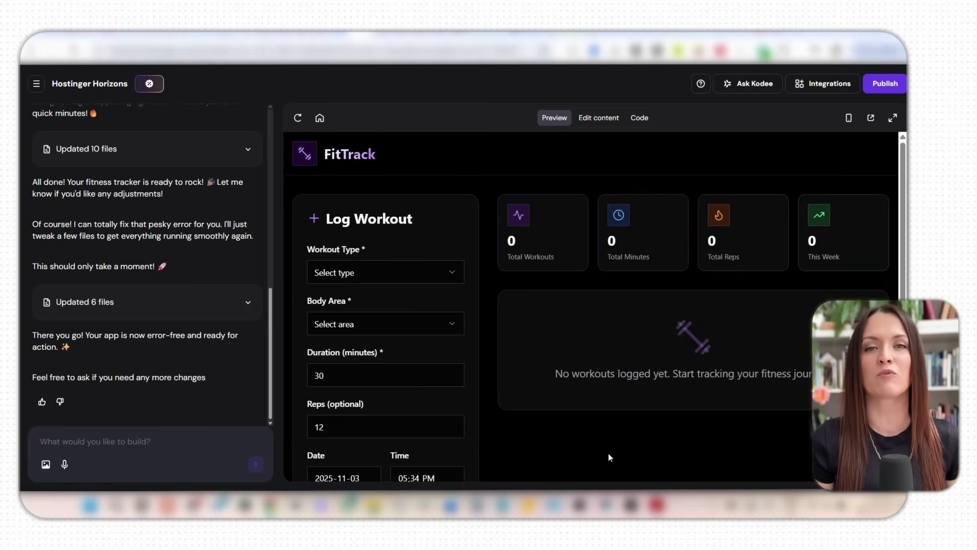
{"action": "left_click", "coordinate": [423, 272]}
{"action": "left_click", "coordinate": [421, 272]}
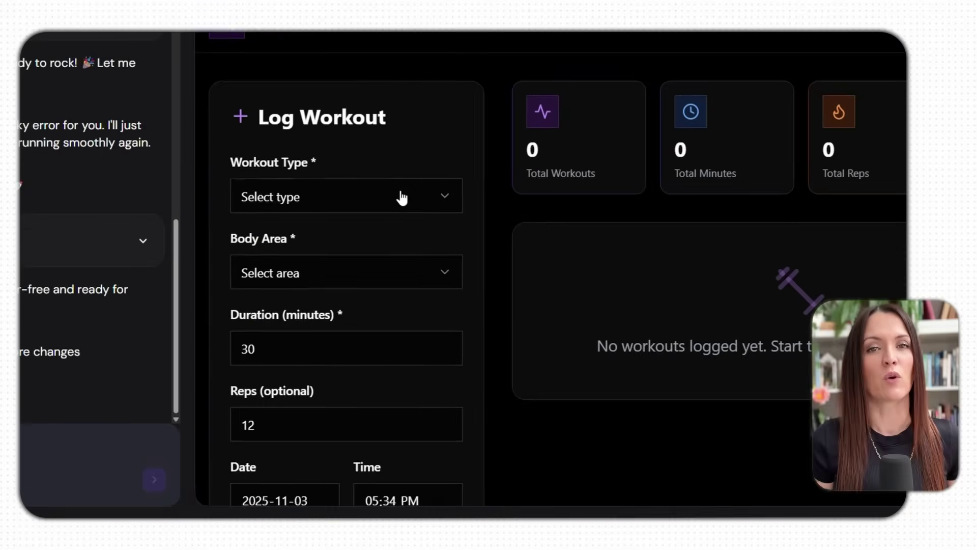
{"action": "left_click", "coordinate": [395, 272]}
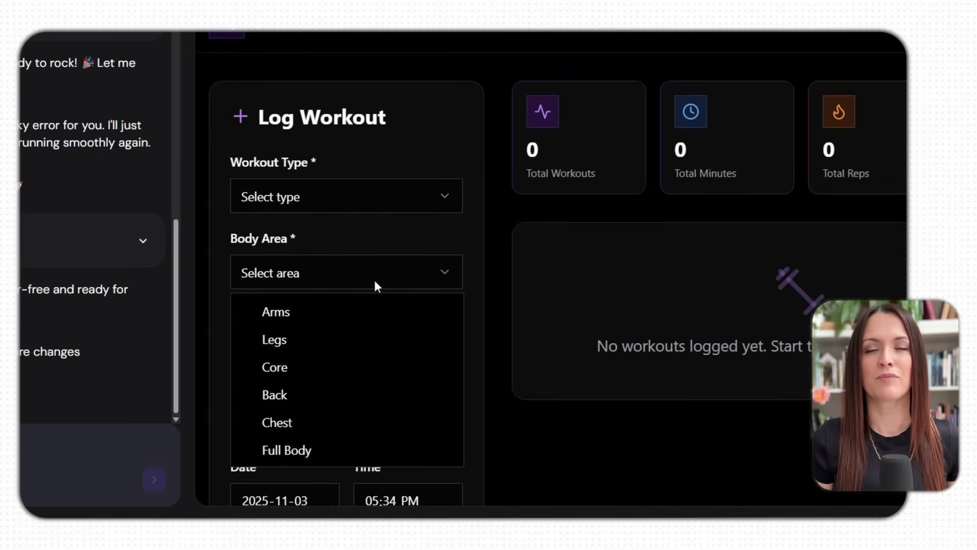
{"action": "left_click", "coordinate": [380, 272]}
Try out the Log Workout form by setting the duration to 24 minutes and editing the reps and workout type.
{"action": "left_click", "coordinate": [371, 355]}
{"action": "key", "text": "BackSpace"}
{"action": "key", "text": "BackSpace"}
{"action": "type", "text": "24"}
{"action": "scroll", "coordinate": [305, 330], "scroll_direction": "down", "scroll_amount": 2}
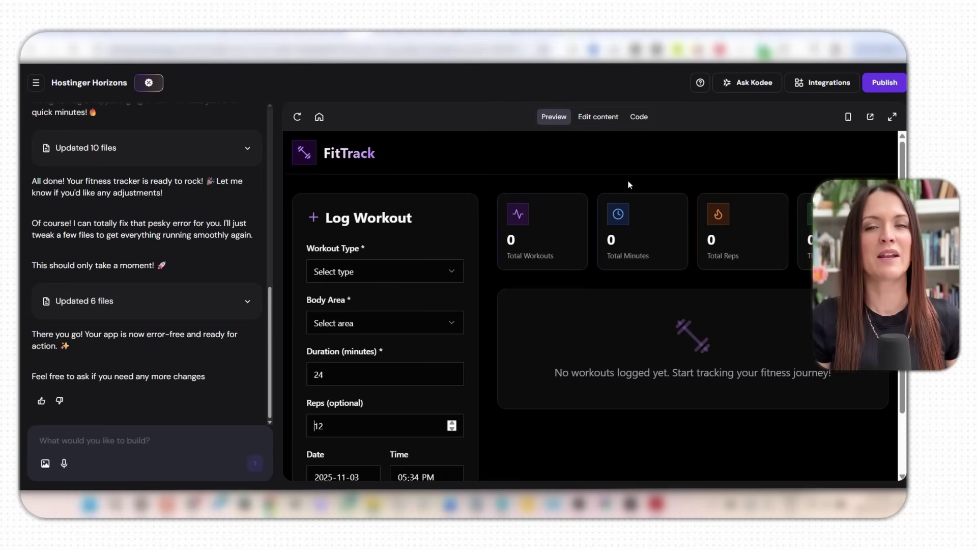
{"action": "scroll", "coordinate": [458, 331], "scroll_direction": "down", "scroll_amount": 1}
{"action": "key", "text": "BackSpace"}
{"action": "scroll", "coordinate": [433, 305], "scroll_direction": "up", "scroll_amount": 1}
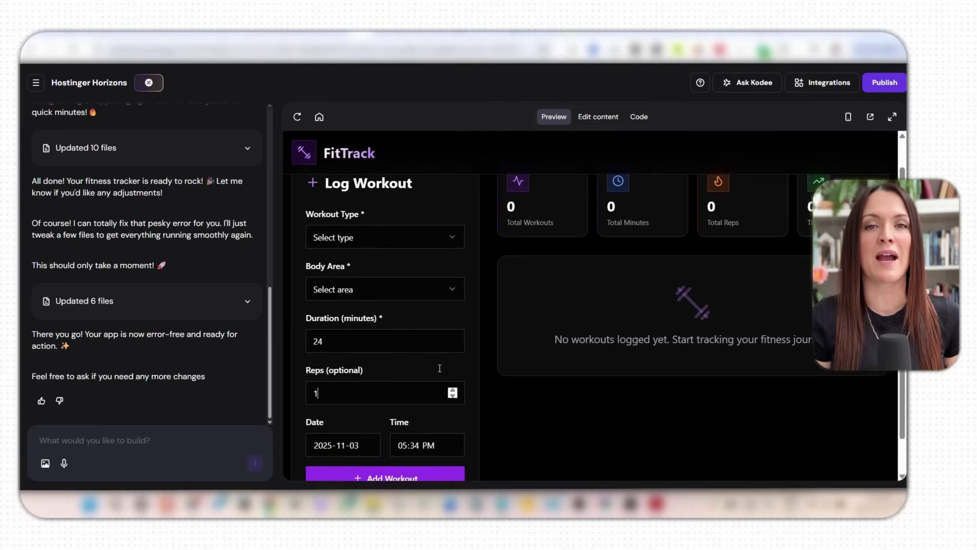
{"action": "left_click", "coordinate": [403, 271]}
{"action": "left_click", "coordinate": [375, 301]}
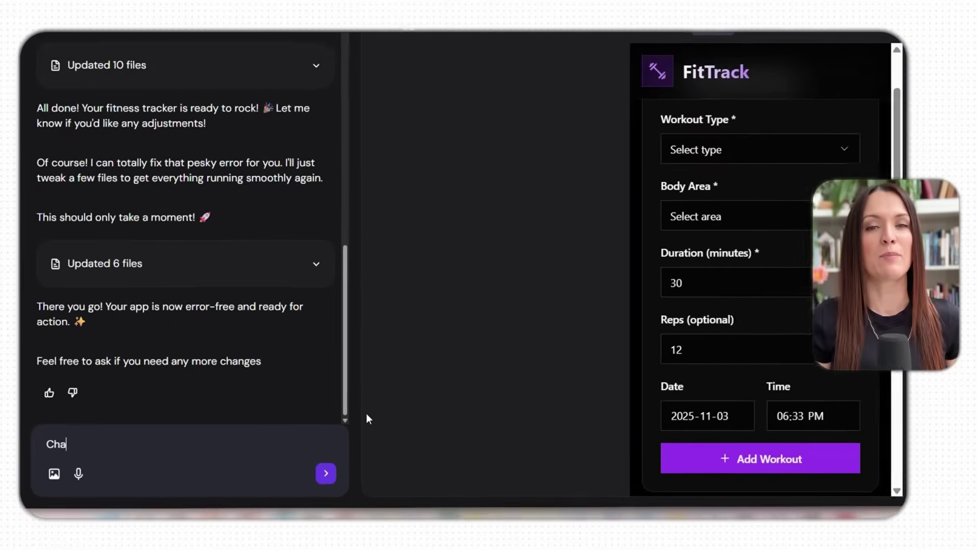
Ask the AI builder to change the background color of the app to white.
{"action": "type", "text": "nge the background"}
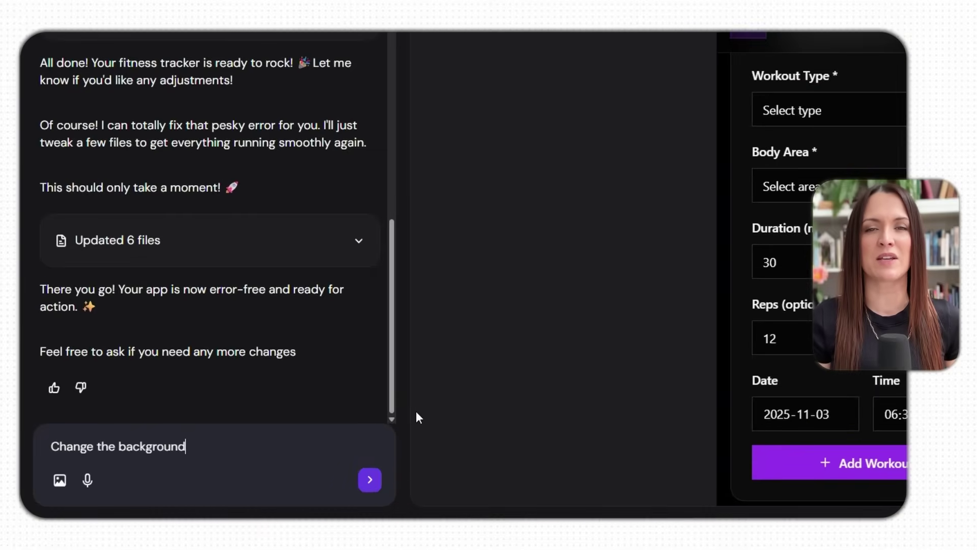
{"action": "type", "text": " color of the app to white."}
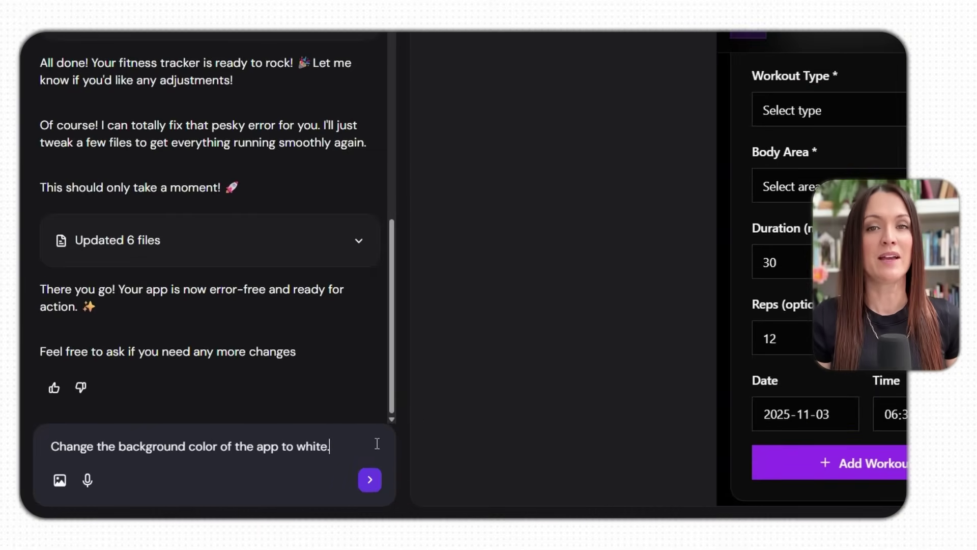
{"action": "left_click", "coordinate": [370, 480]}
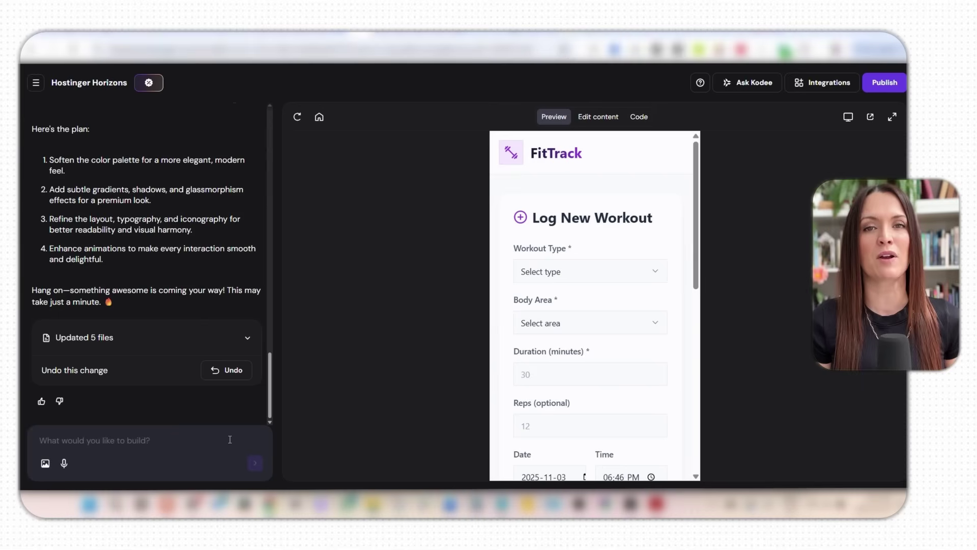
Request a text box for adding a specific exercise to the workout log, with added exercises saved in a dropdown menu for future logs.
{"action": "scroll", "coordinate": [626, 323], "scroll_direction": "down", "scroll_amount": 4}
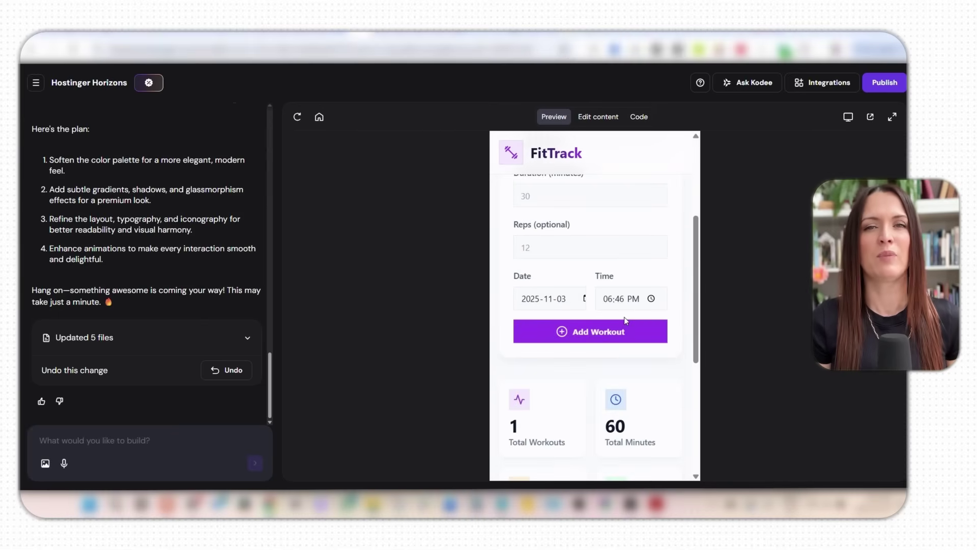
{"action": "scroll", "coordinate": [610, 299], "scroll_direction": "down", "scroll_amount": 5}
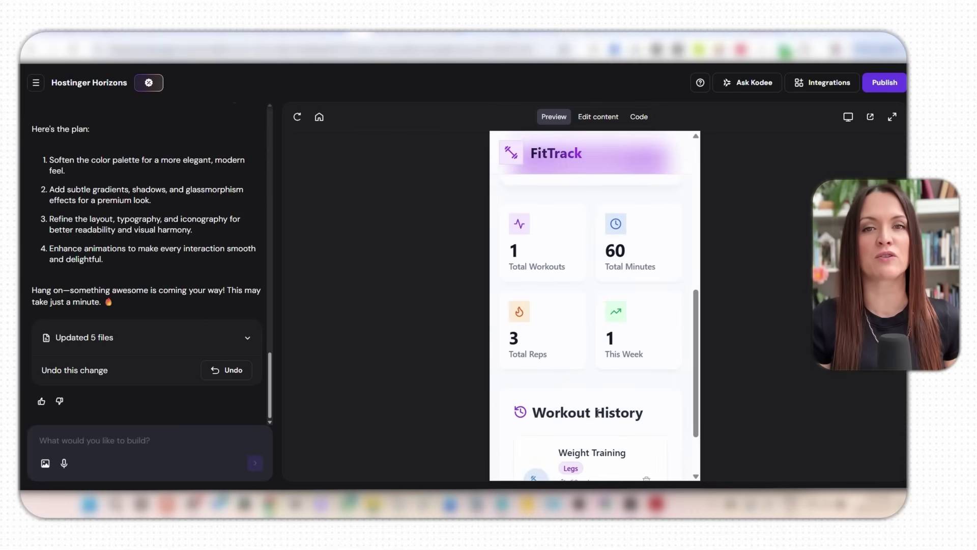
{"action": "scroll", "coordinate": [589, 430], "scroll_direction": "up", "scroll_amount": 8}
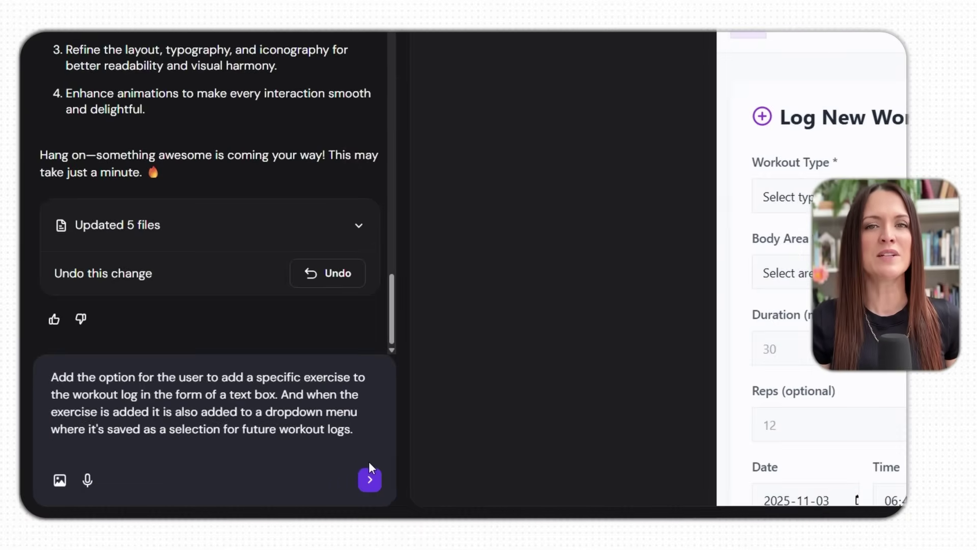
{"action": "left_click", "coordinate": [370, 478]}
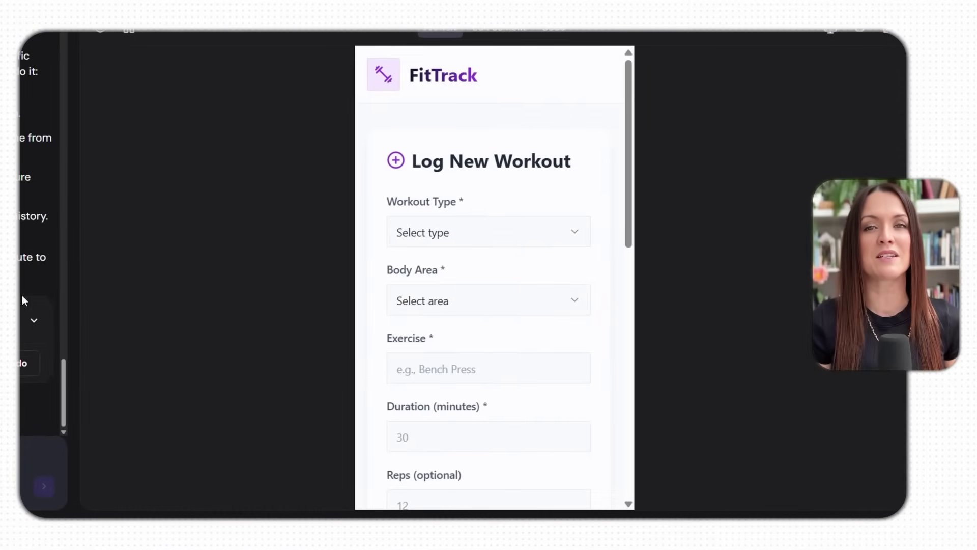
Request that multiple exercises can be added to a single workout and the entire workout saved as one with each exercise inside it.
{"action": "scroll", "coordinate": [460, 349], "scroll_direction": "down", "scroll_amount": 1}
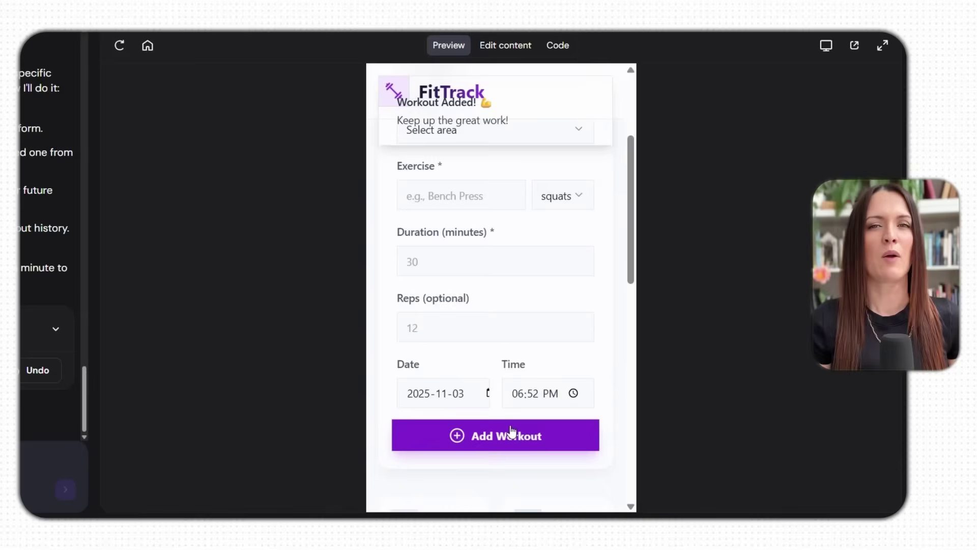
{"action": "scroll", "coordinate": [512, 432], "scroll_direction": "down", "scroll_amount": 6}
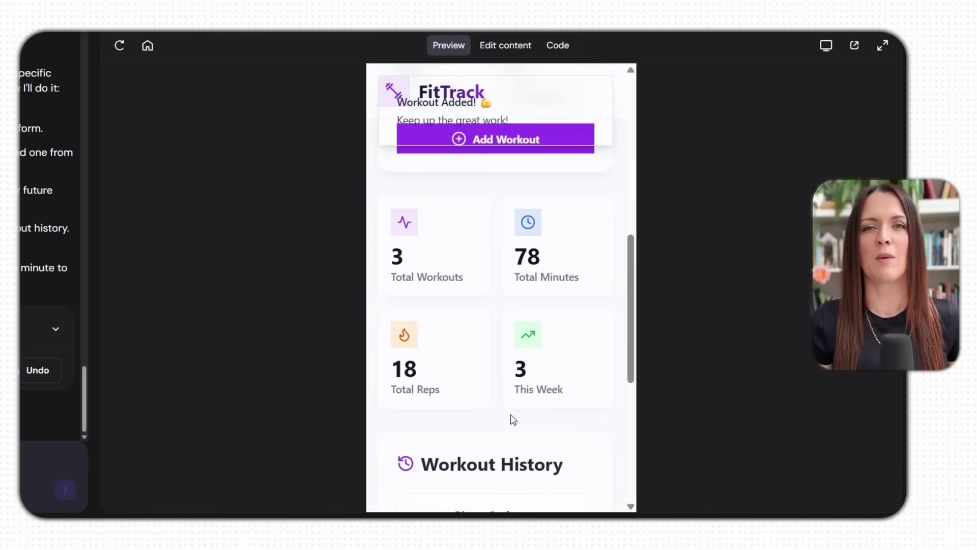
{"action": "scroll", "coordinate": [513, 418], "scroll_direction": "down", "scroll_amount": 2}
{"action": "scroll", "coordinate": [515, 411], "scroll_direction": "up", "scroll_amount": 10}
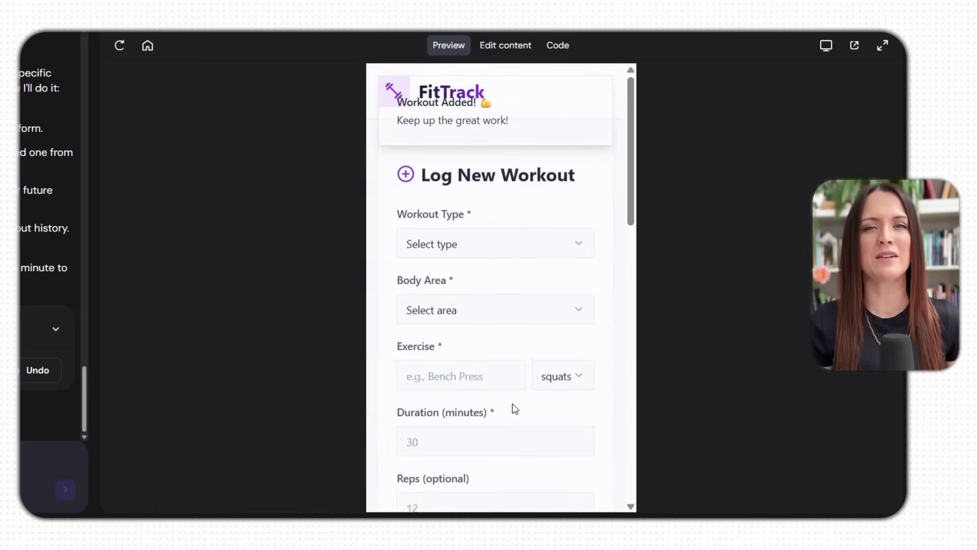
{"action": "scroll", "coordinate": [516, 409], "scroll_direction": "down", "scroll_amount": 8}
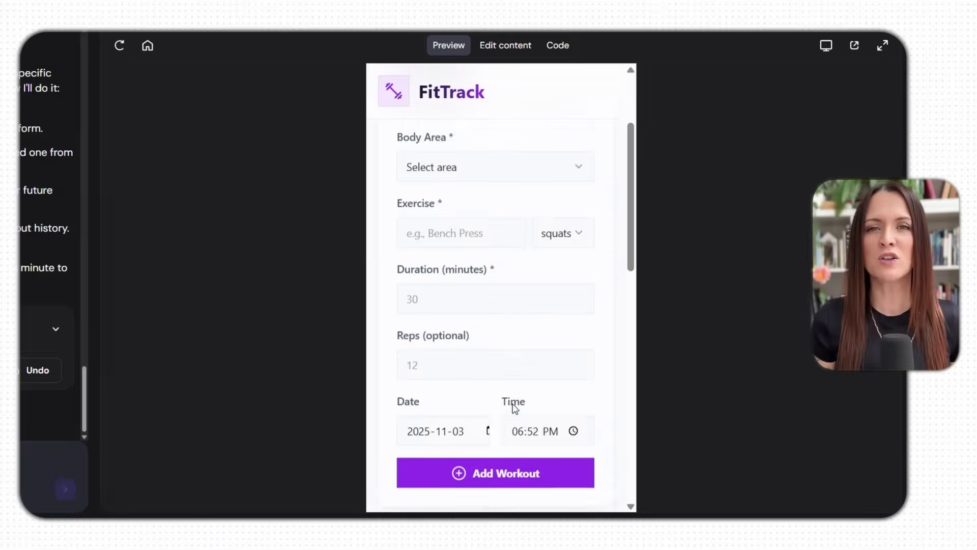
{"action": "scroll", "coordinate": [515, 408], "scroll_direction": "down", "scroll_amount": 9}
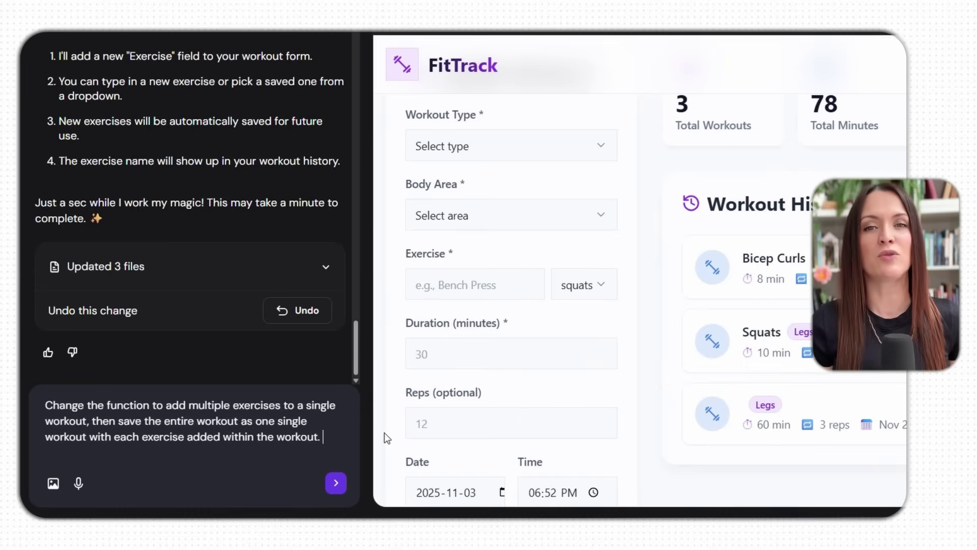
{"action": "key", "text": "Return"}
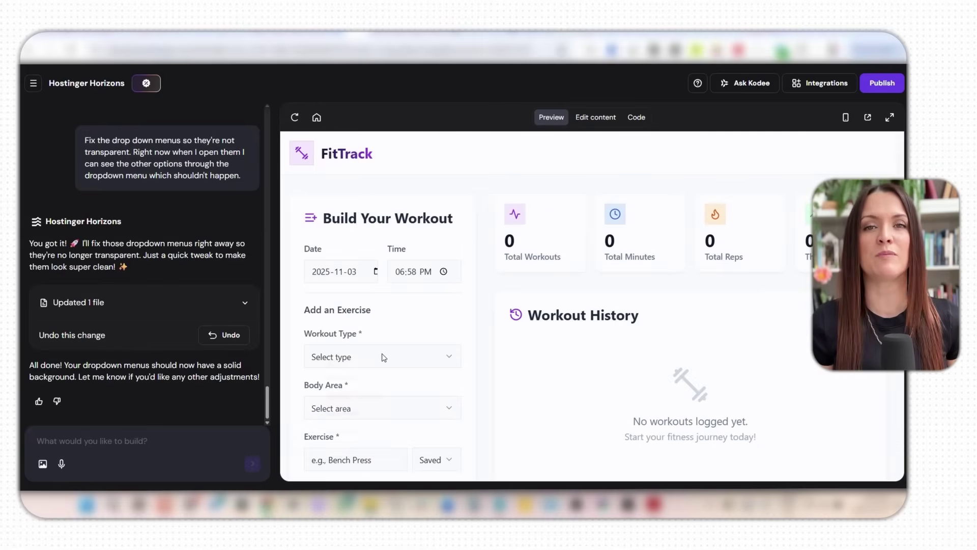
Add bicep curls to the workout session as Weight Training for Arms, with 20 minutes and 10 reps.
{"action": "left_click", "coordinate": [384, 357]}
{"action": "left_click", "coordinate": [346, 379]}
{"action": "scroll", "coordinate": [356, 405], "scroll_direction": "down", "scroll_amount": 1}
{"action": "left_click", "coordinate": [356, 350]}
{"action": "left_click", "coordinate": [334, 227]}
{"action": "left_click", "coordinate": [393, 402]}
{"action": "left_click", "coordinate": [359, 453]}
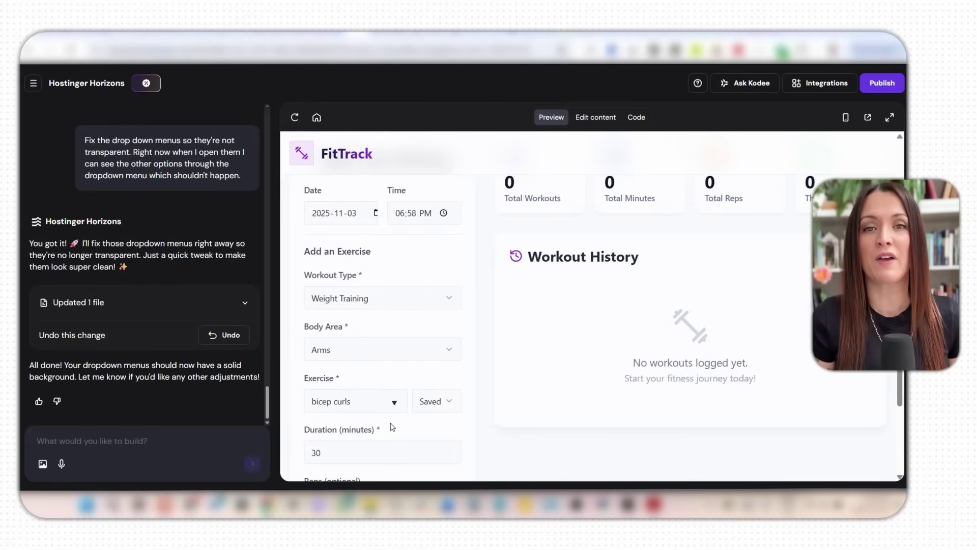
{"action": "scroll", "coordinate": [393, 427], "scroll_direction": "down", "scroll_amount": 5}
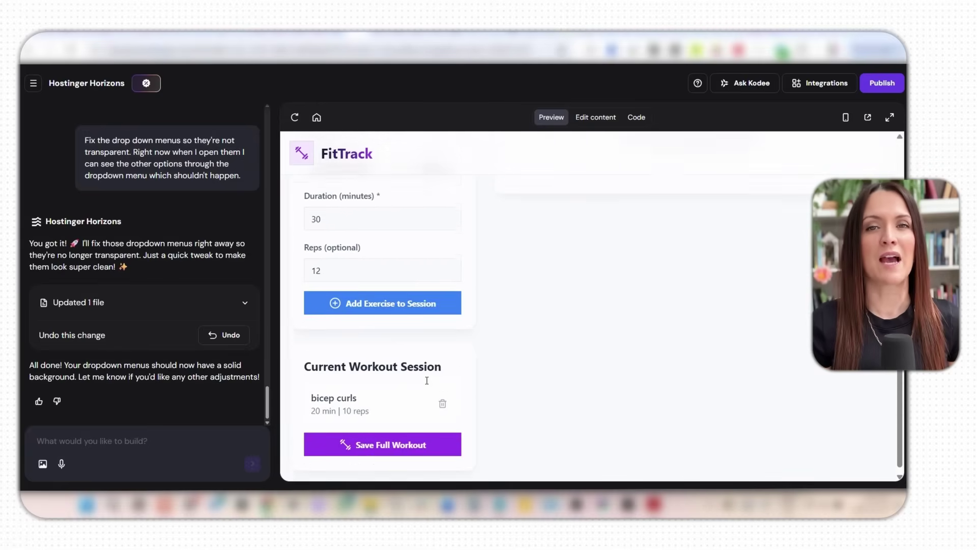
Add running to the workout session as Cardio for Full Body, with 15 minutes and 0 reps.
{"action": "scroll", "coordinate": [427, 380], "scroll_direction": "up", "scroll_amount": 5}
{"action": "left_click", "coordinate": [396, 349]}
{"action": "left_click", "coordinate": [369, 374]}
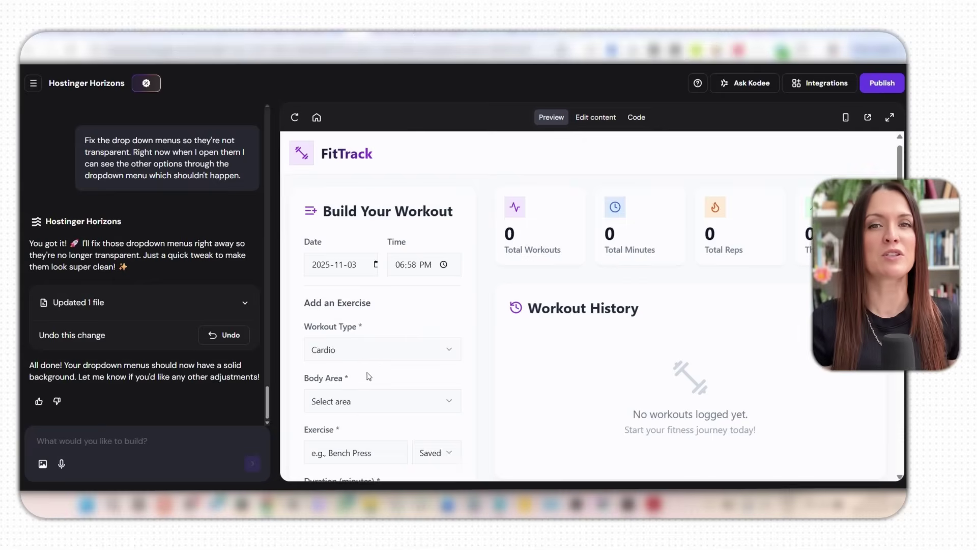
{"action": "scroll", "coordinate": [370, 371], "scroll_direction": "down", "scroll_amount": 1}
{"action": "left_click", "coordinate": [372, 350]}
{"action": "left_click", "coordinate": [361, 462]}
{"action": "scroll", "coordinate": [369, 435], "scroll_direction": "down", "scroll_amount": 2}
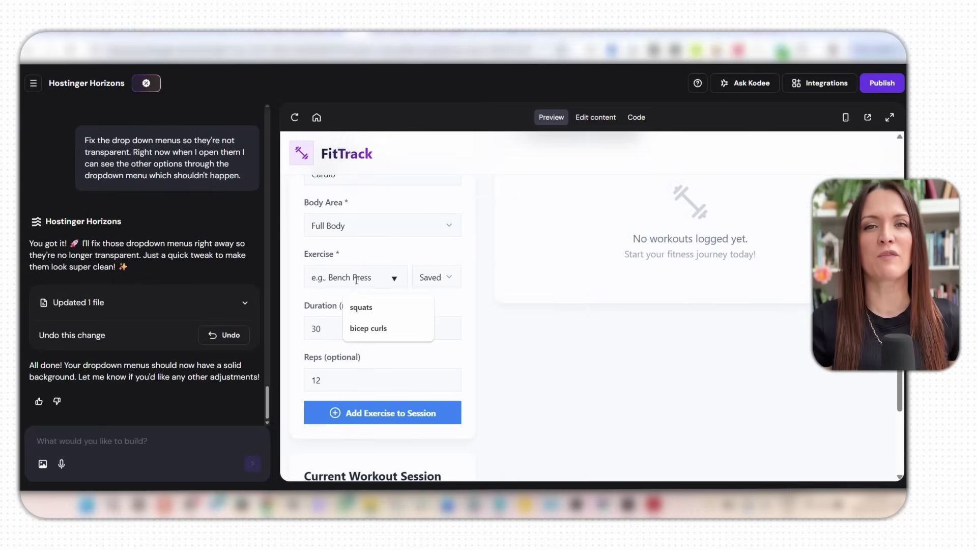
{"action": "type", "text": "job"}
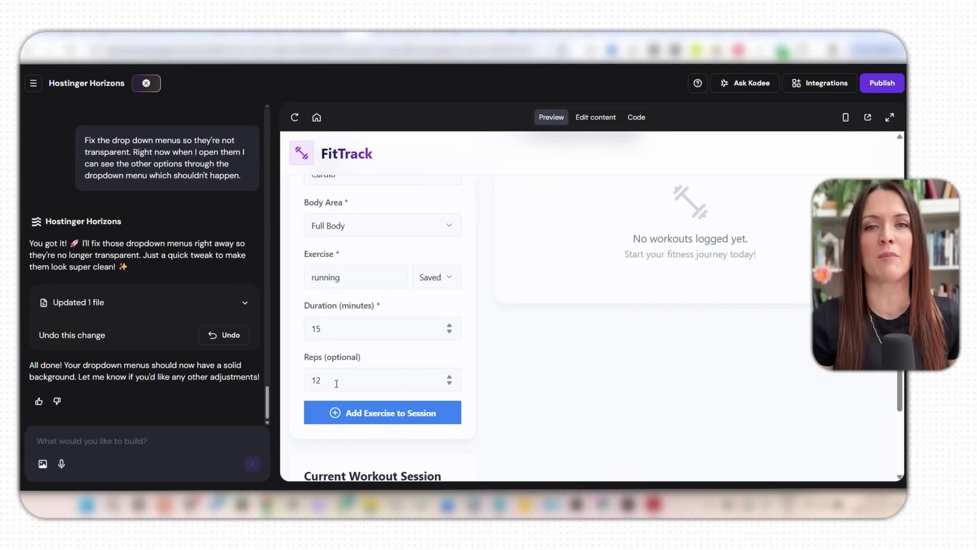
{"action": "scroll", "coordinate": [356, 377], "scroll_direction": "down", "scroll_amount": 1}
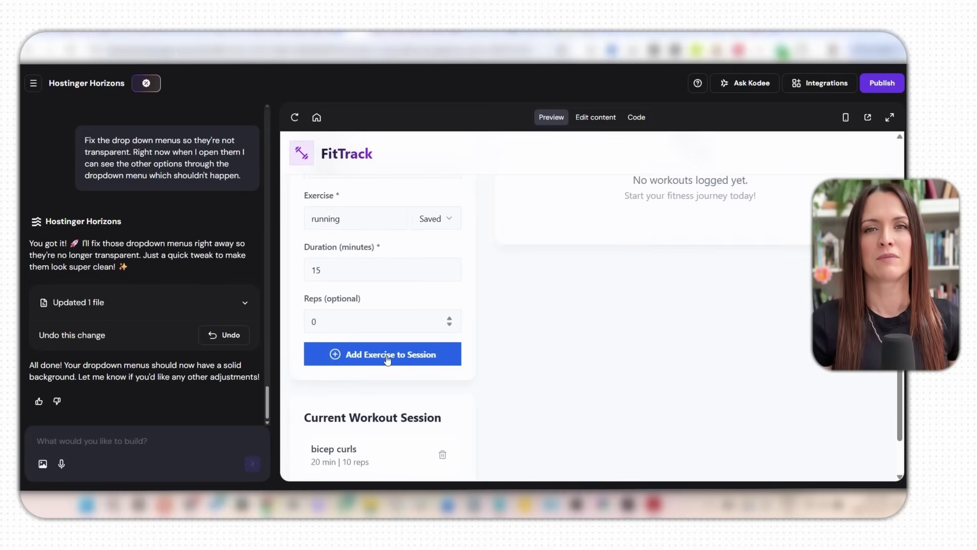
{"action": "left_click", "coordinate": [389, 358]}
{"action": "scroll", "coordinate": [384, 359], "scroll_direction": "down", "scroll_amount": 2}
Start a third exercise in the workout form with Weight Training as its workout type.
{"action": "scroll", "coordinate": [362, 400], "scroll_direction": "up", "scroll_amount": 6}
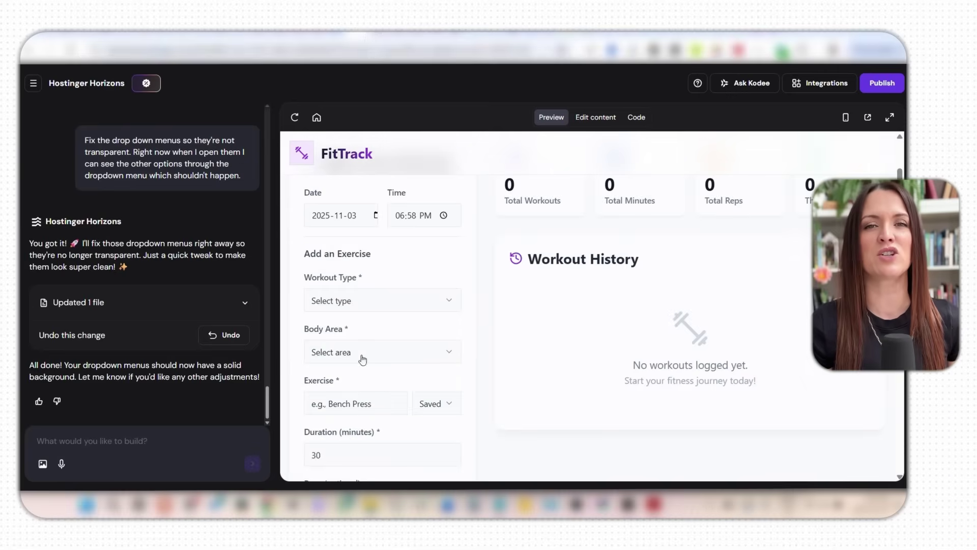
{"action": "left_click", "coordinate": [369, 293]}
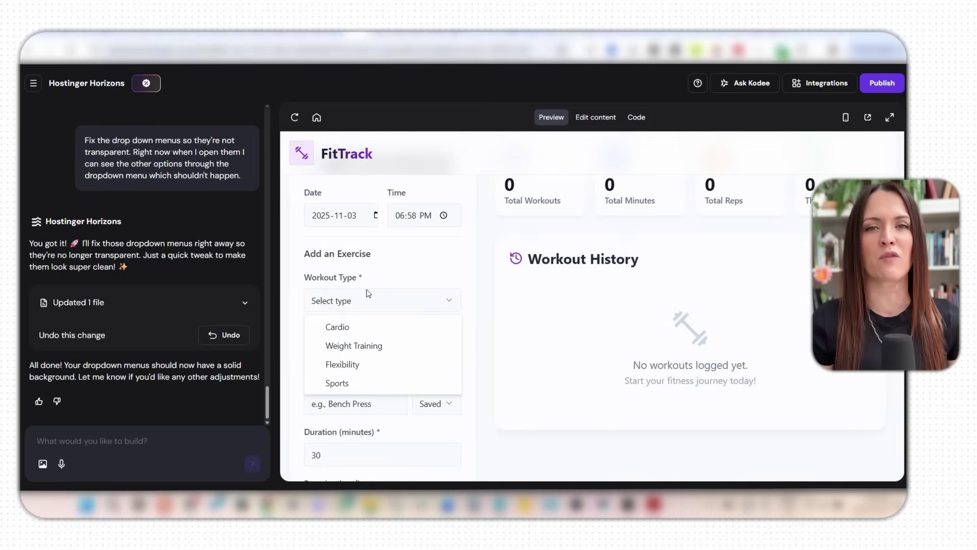
{"action": "left_click", "coordinate": [364, 347]}
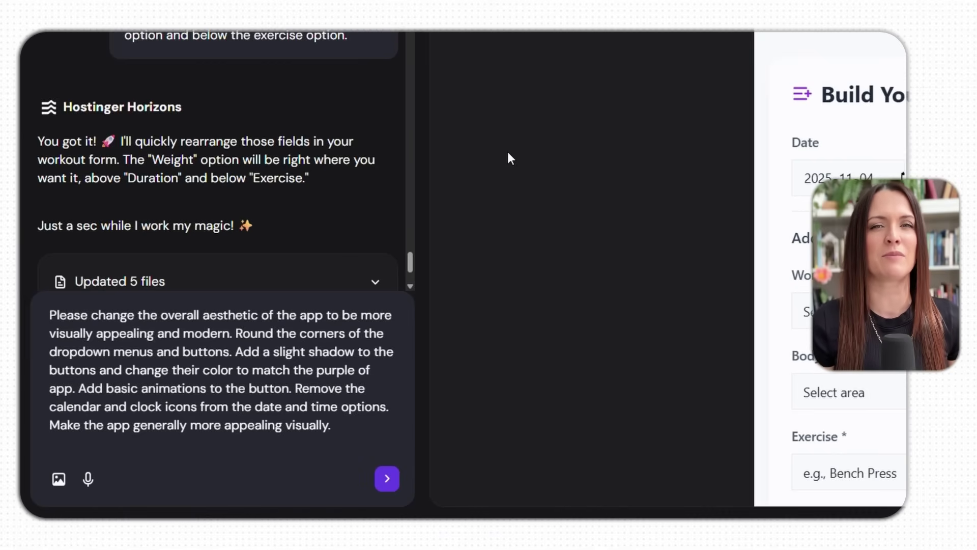
Submit the prompt for a modern look with rounded dropdowns and buttons, purple shadowed buttons, basic animations, and no calendar or clock icons.
{"action": "left_click", "coordinate": [388, 479]}
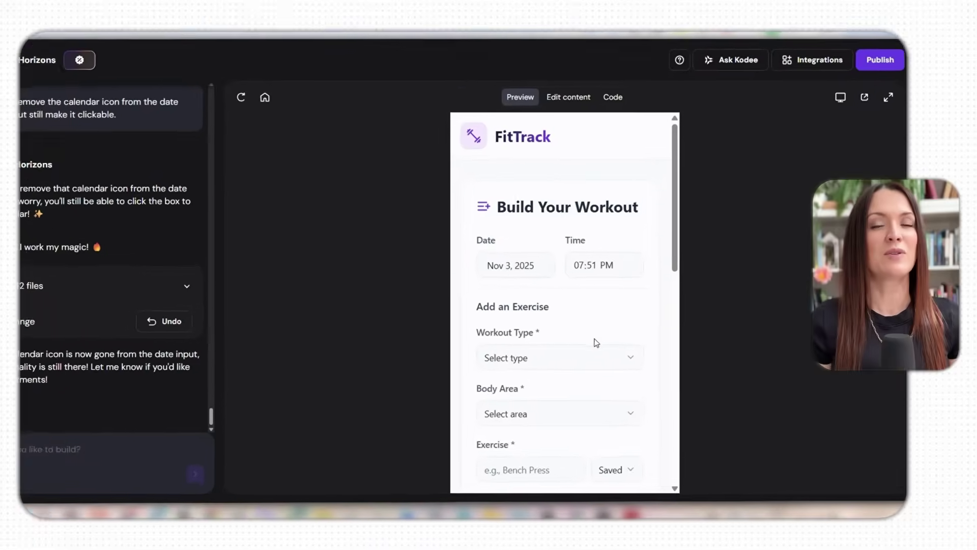
Examine the redesigned mobile preview, checking the workout form, the date field's calendar, the statistics cards and the workout history.
{"action": "scroll", "coordinate": [591, 331], "scroll_direction": "down", "scroll_amount": 10}
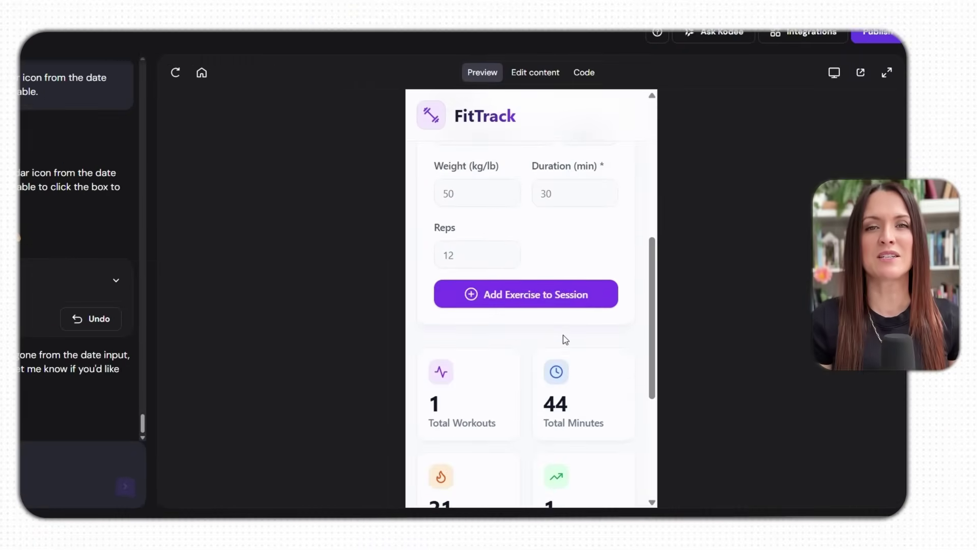
{"action": "scroll", "coordinate": [564, 336], "scroll_direction": "up", "scroll_amount": 10}
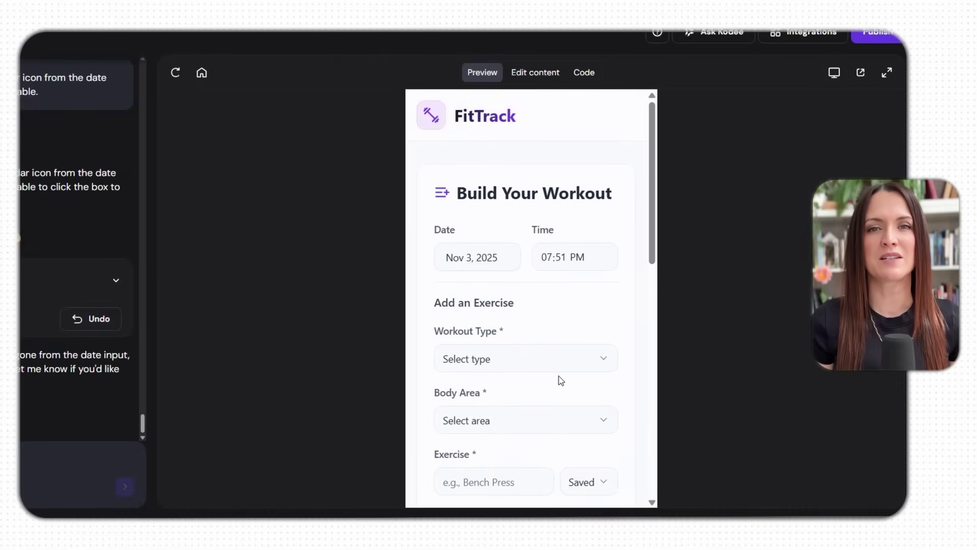
{"action": "scroll", "coordinate": [555, 383], "scroll_direction": "down", "scroll_amount": 5}
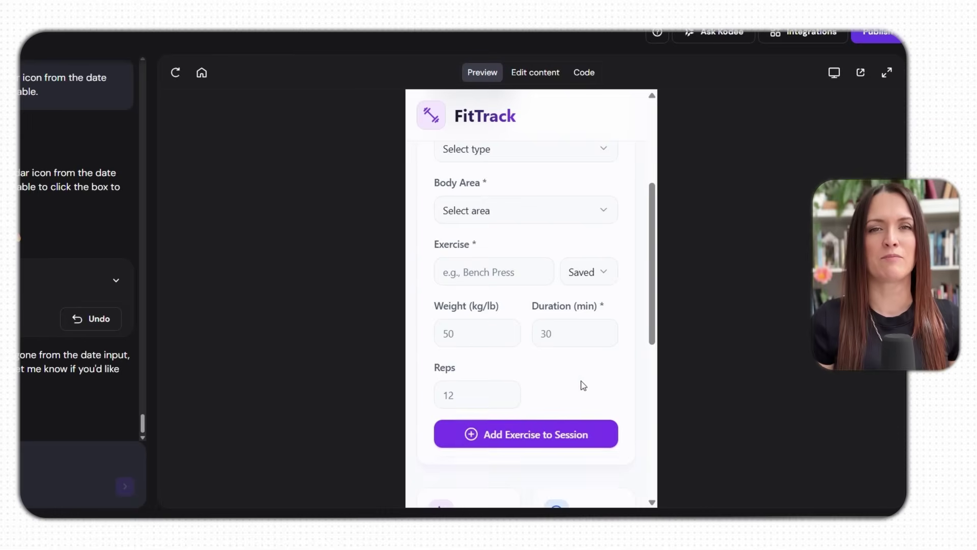
{"action": "scroll", "coordinate": [454, 267], "scroll_direction": "up", "scroll_amount": 5}
{"action": "left_click", "coordinate": [461, 259]}
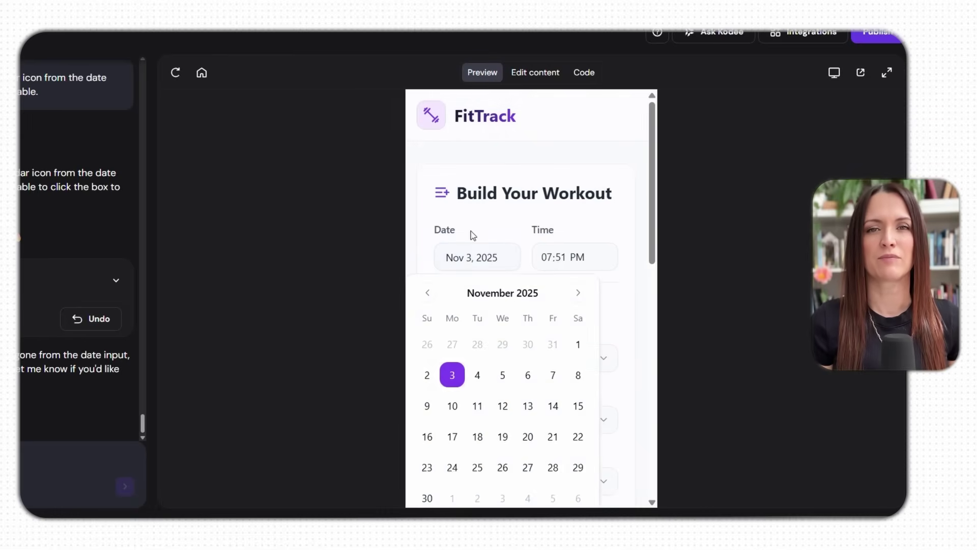
{"action": "left_click", "coordinate": [473, 235]}
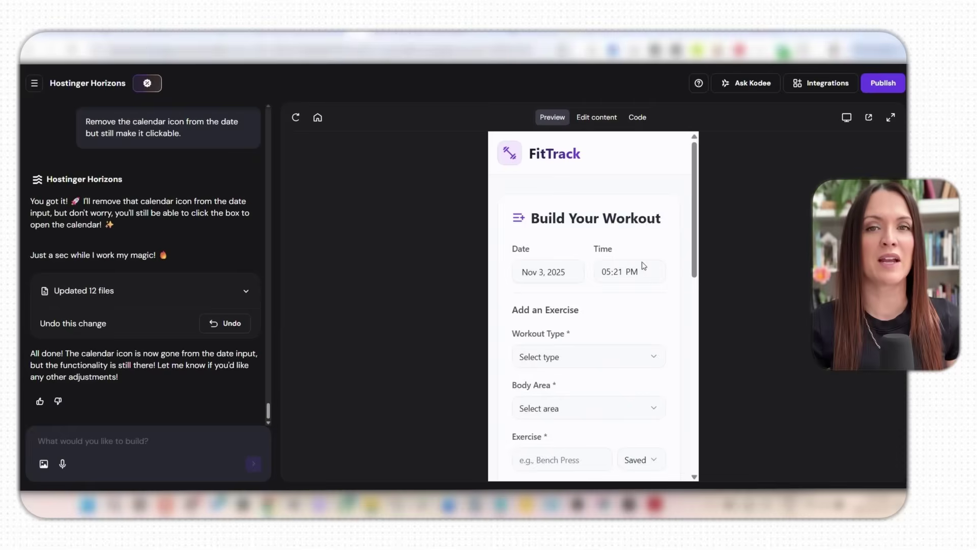
{"action": "scroll", "coordinate": [643, 268], "scroll_direction": "down", "scroll_amount": 10}
{"action": "scroll", "coordinate": [644, 269], "scroll_direction": "down", "scroll_amount": 3}
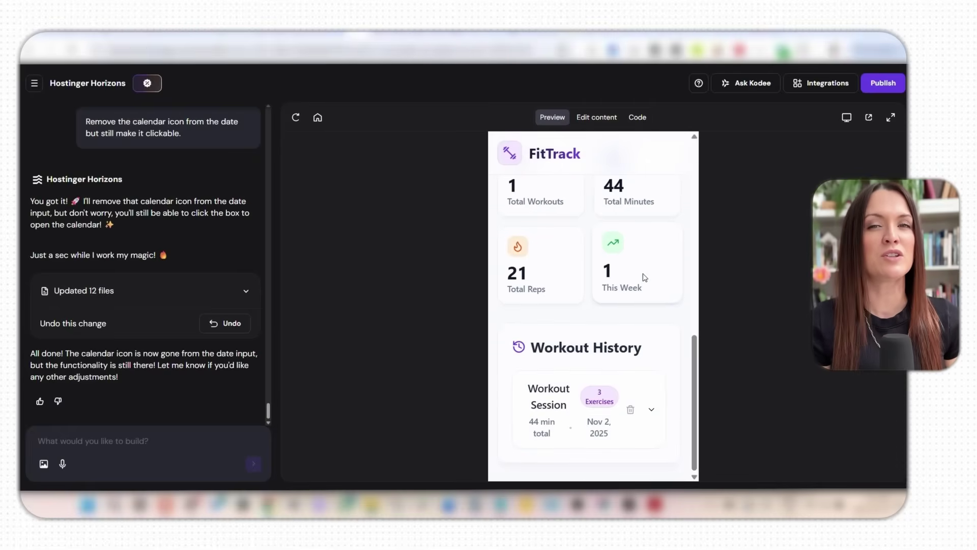
Switch the preview to the desktop layout and check the workout form's Workout Type options, Exercise suggestions and Saved dropdown.
{"action": "scroll", "coordinate": [645, 277], "scroll_direction": "up", "scroll_amount": 12}
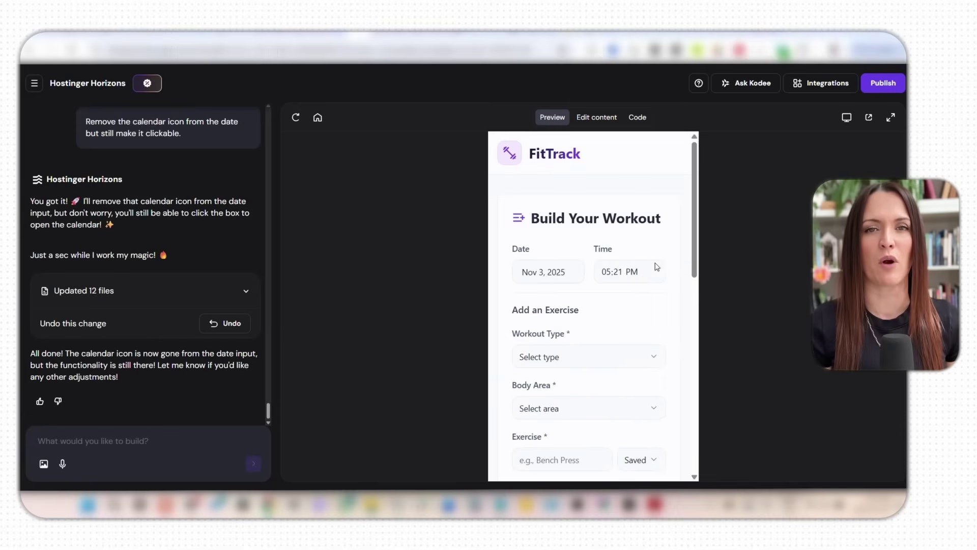
{"action": "left_click", "coordinate": [847, 118]}
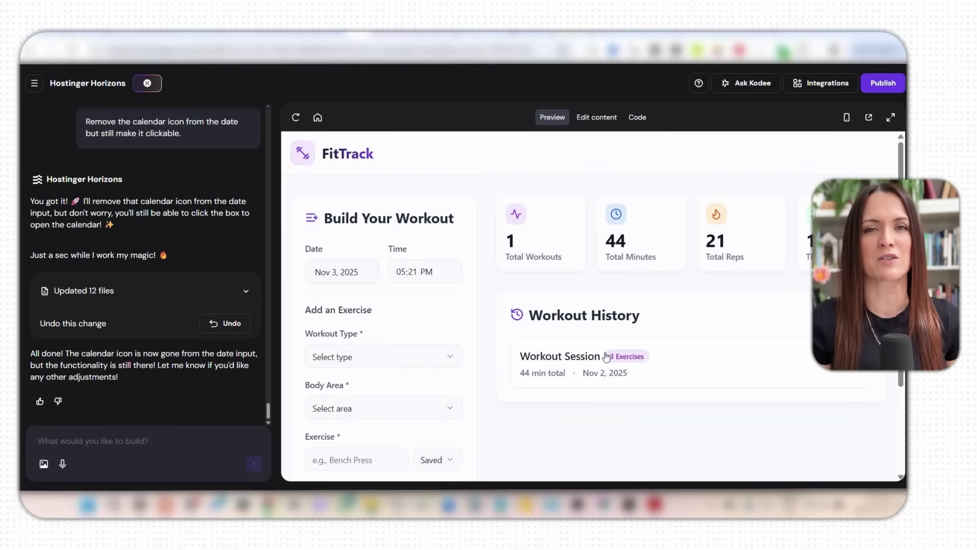
{"action": "scroll", "coordinate": [368, 356], "scroll_direction": "down", "scroll_amount": 2}
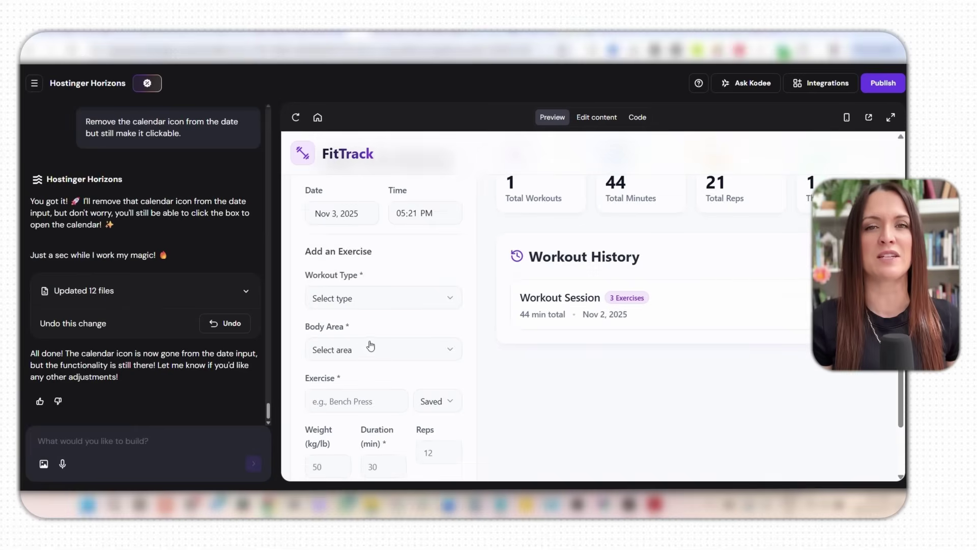
{"action": "left_click", "coordinate": [391, 301]}
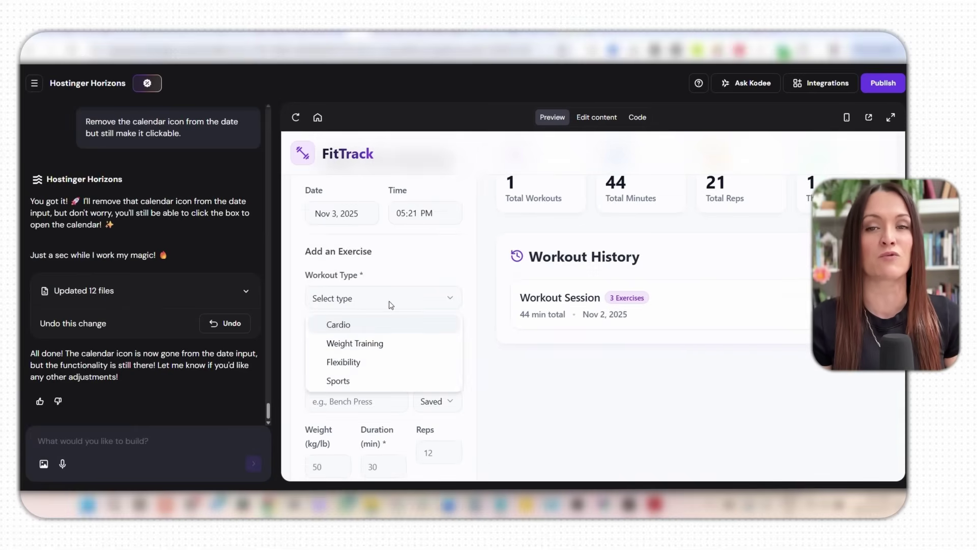
{"action": "scroll", "coordinate": [389, 343], "scroll_direction": "down", "scroll_amount": 2}
{"action": "left_click", "coordinate": [370, 339]}
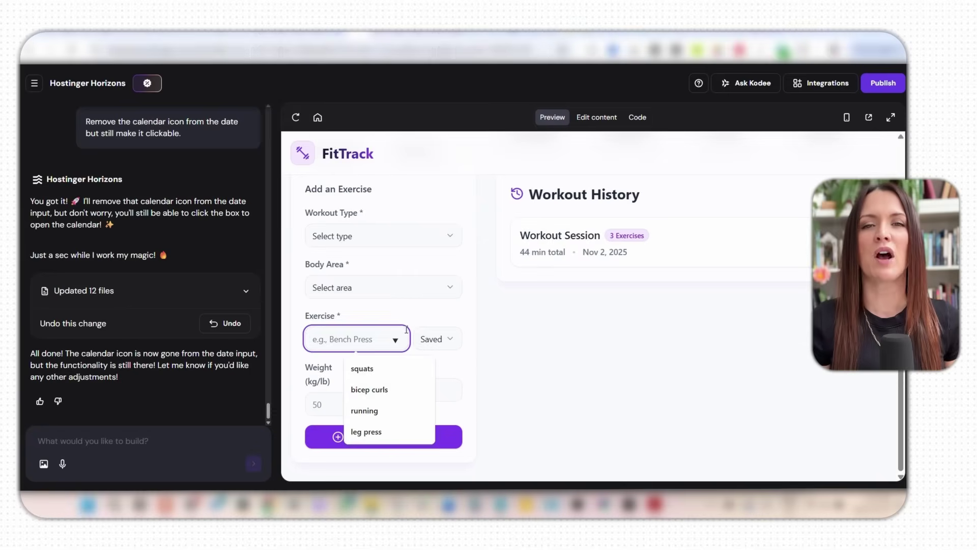
{"action": "left_click", "coordinate": [430, 338]}
{"action": "left_click", "coordinate": [443, 339]}
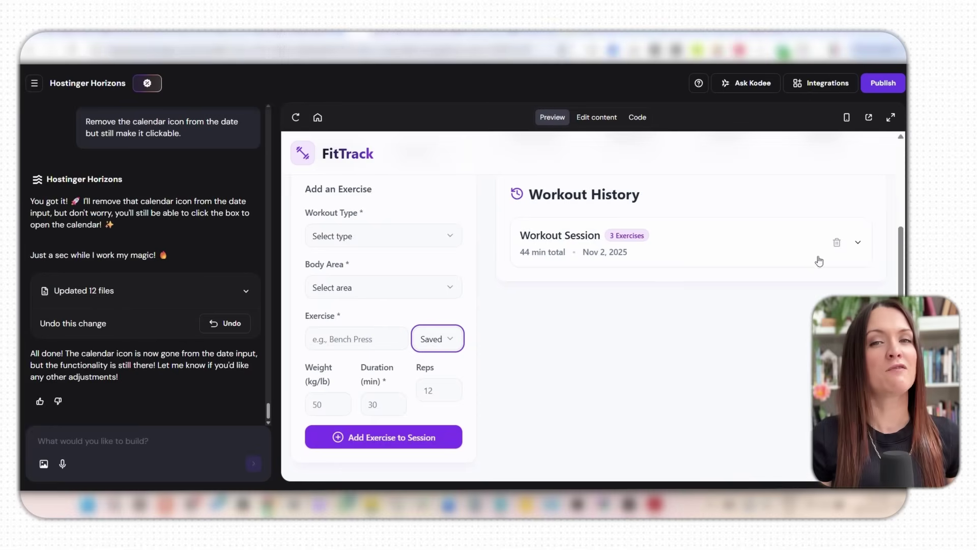
Expand and collapse the Nov 2, 2025 workout session in the Workout History of the desktop preview.
{"action": "left_click", "coordinate": [859, 243]}
{"action": "left_click", "coordinate": [860, 244]}
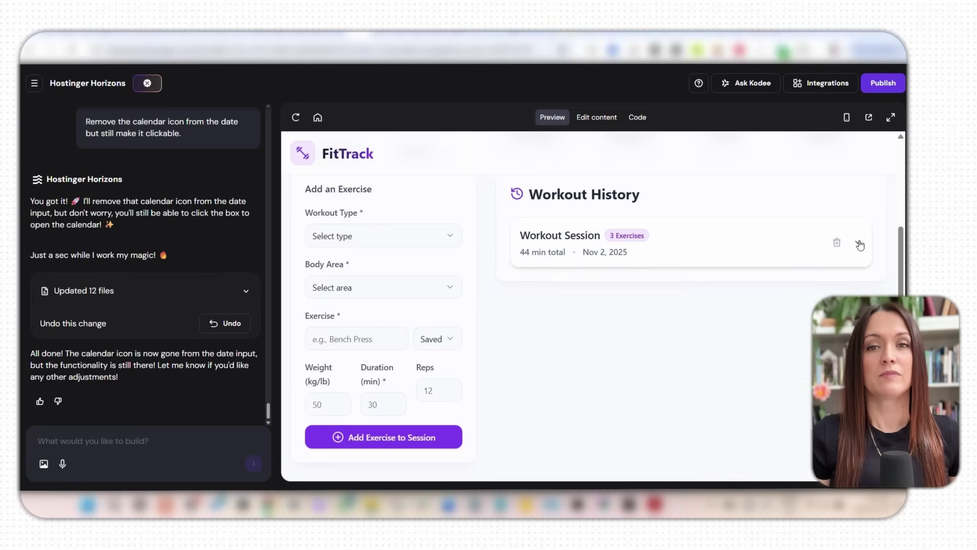
{"action": "scroll", "coordinate": [578, 219], "scroll_direction": "up", "scroll_amount": 5}
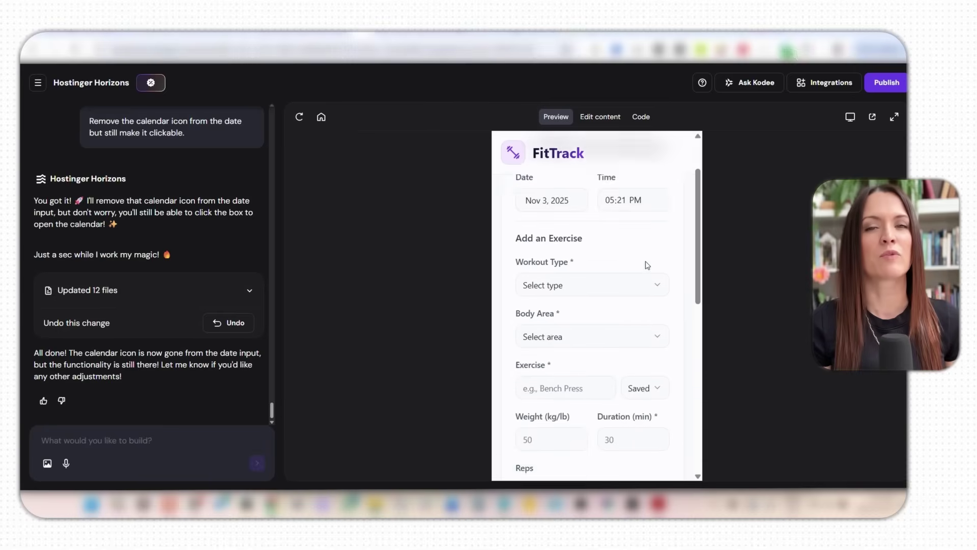
Review the mobile preview's workout form, statistics cards and history, and compare them with the desktop layout.
{"action": "scroll", "coordinate": [648, 265], "scroll_direction": "down", "scroll_amount": 10}
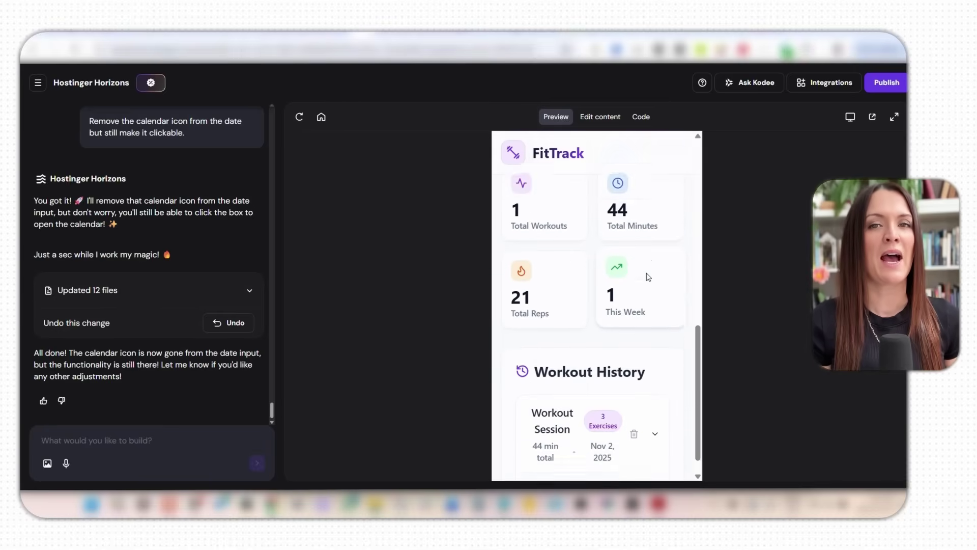
{"action": "scroll", "coordinate": [648, 277], "scroll_direction": "up", "scroll_amount": 2}
{"action": "scroll", "coordinate": [648, 277], "scroll_direction": "up", "scroll_amount": 3}
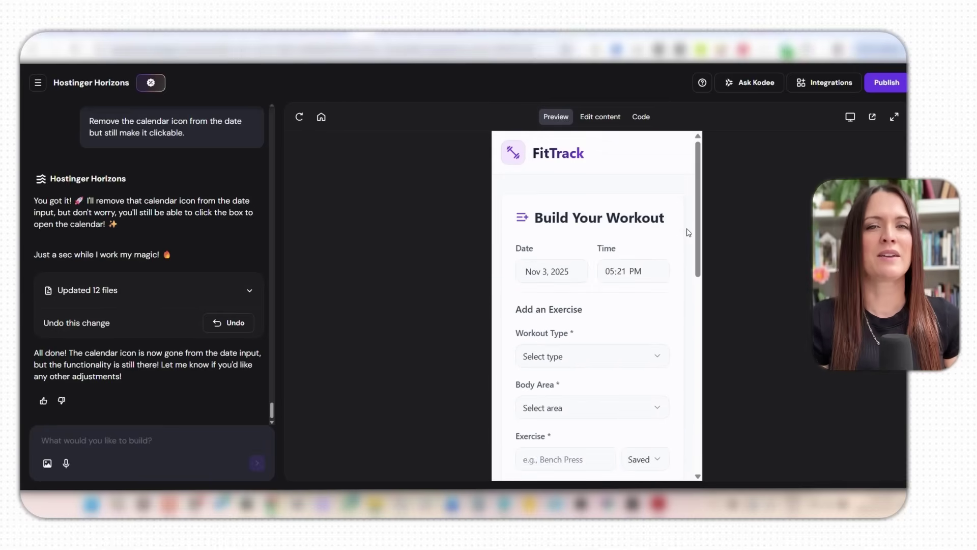
{"action": "left_click", "coordinate": [849, 118]}
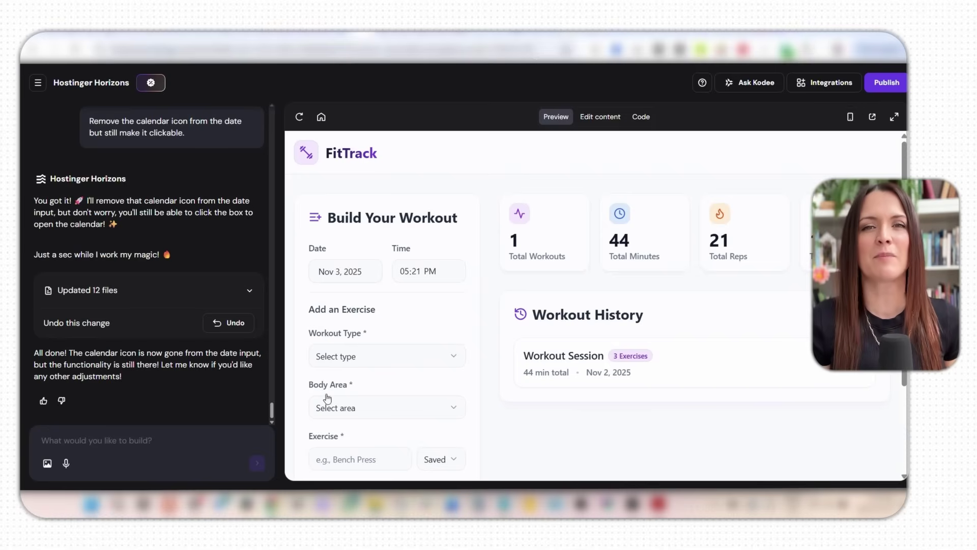
{"action": "scroll", "coordinate": [372, 356], "scroll_direction": "down", "scroll_amount": 2}
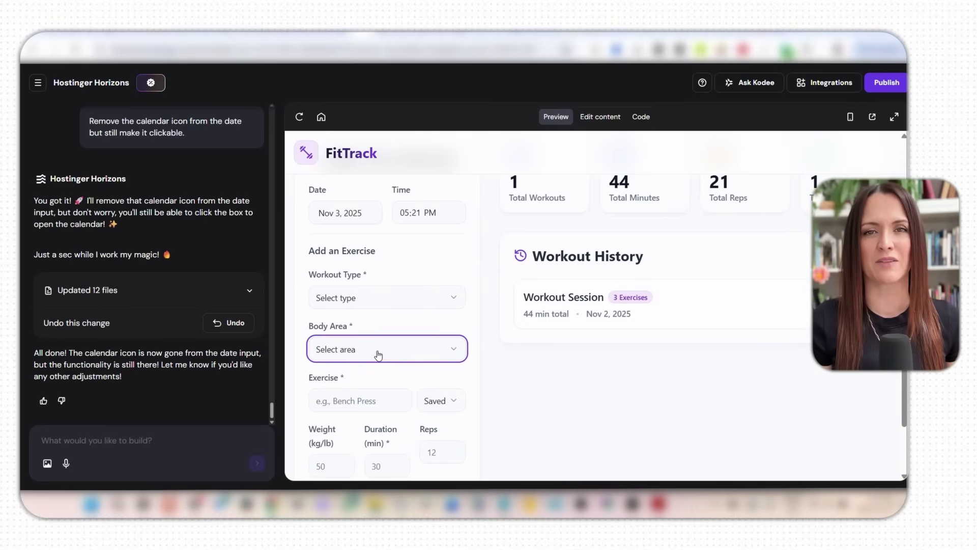